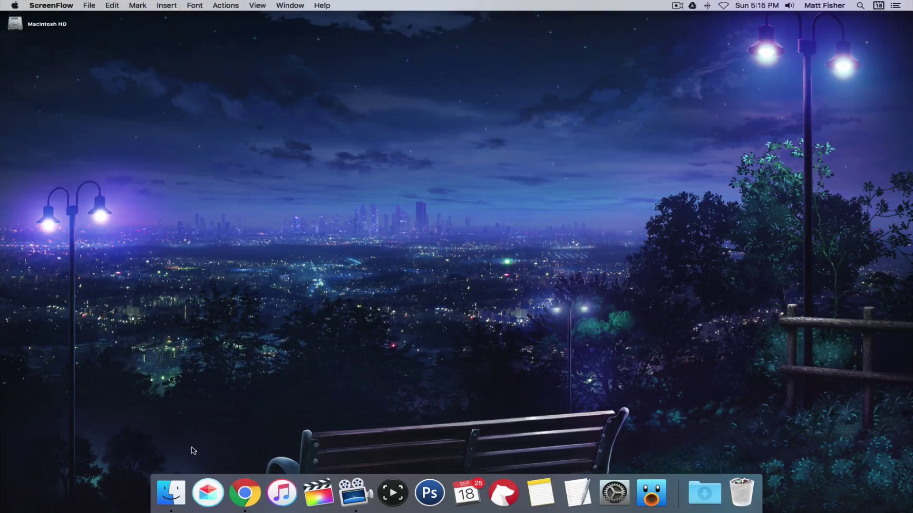
- Check the Macintosh HD drive's capacity and free space in its Info window
left_click(175, 501)
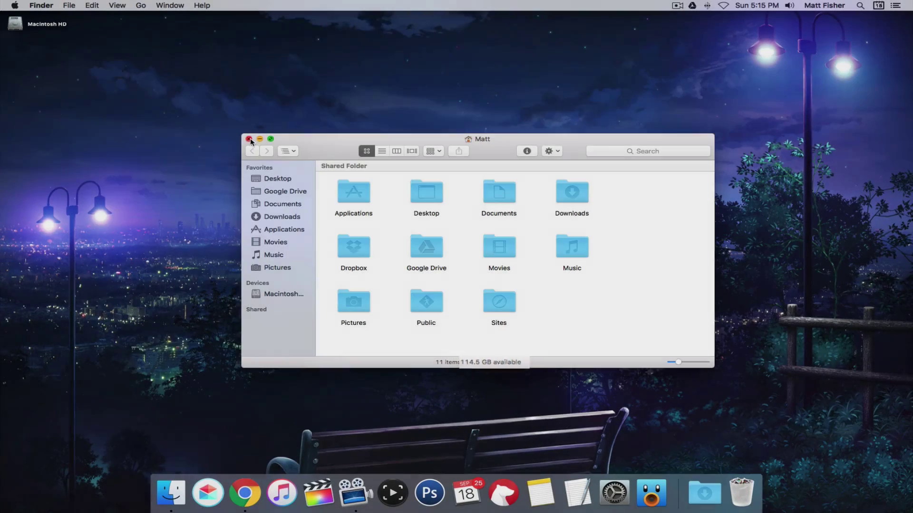
left_click(249, 139)
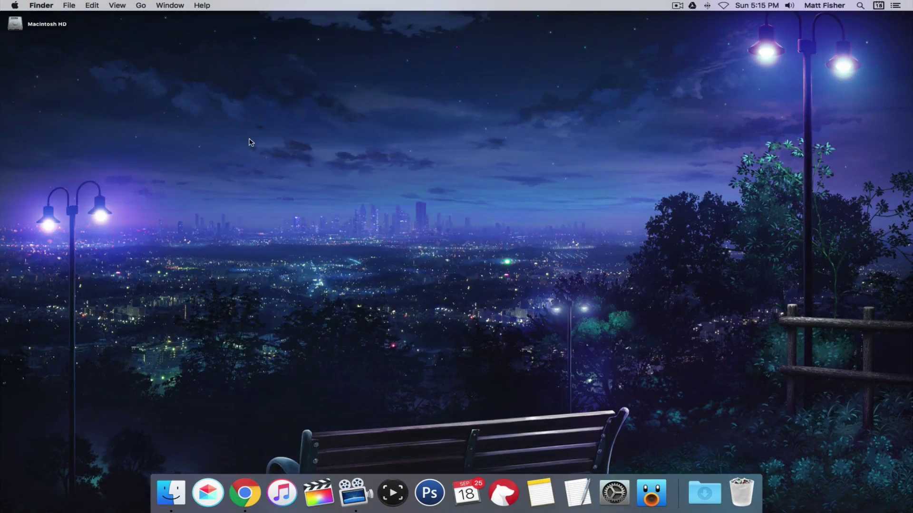
left_click(17, 27)
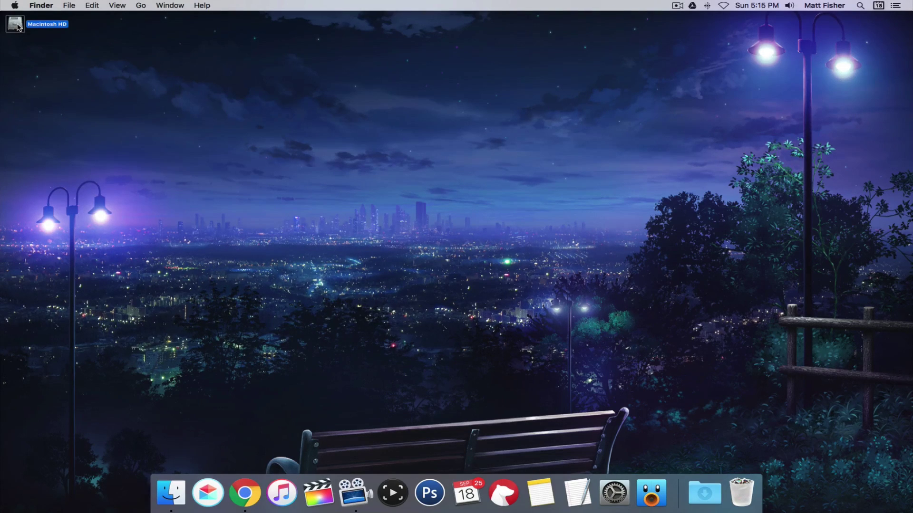
key("super+i")
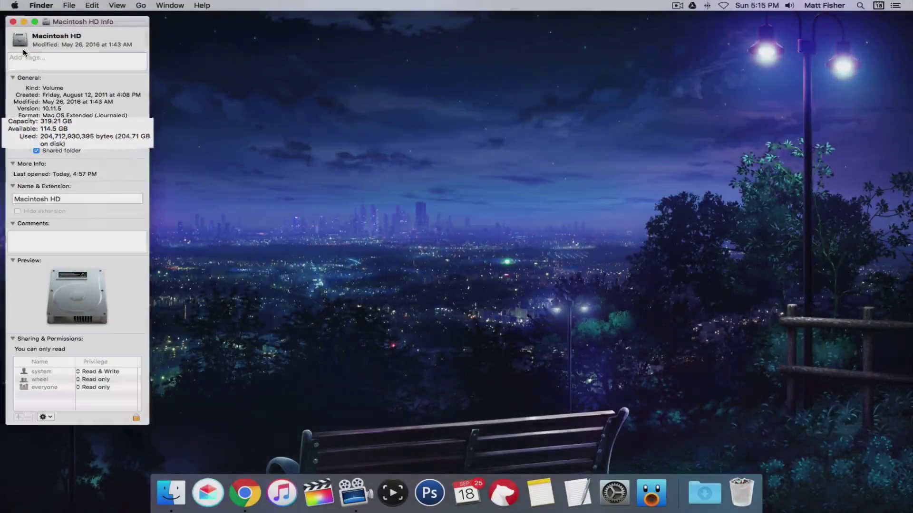
key("super+w")
left_click(452, 279)
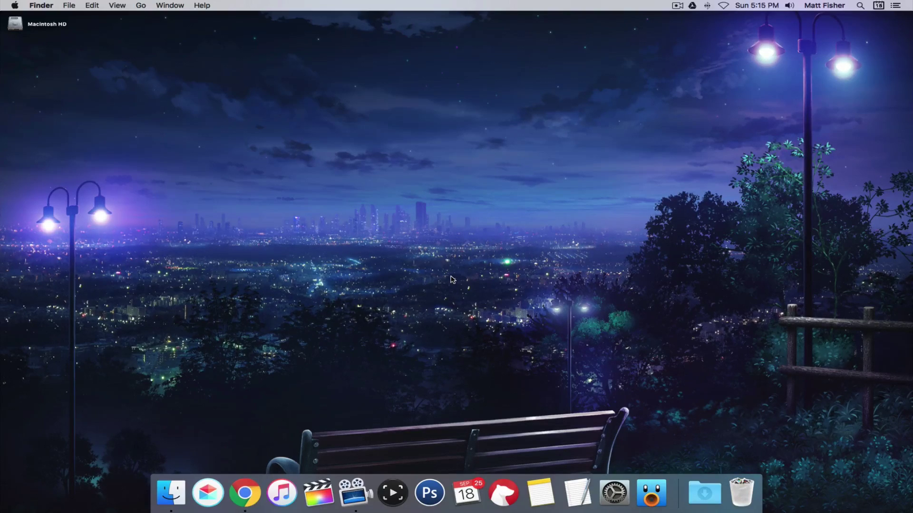
- Review Macintosh HD's usage breakdown in Disk Utility, found by searching 'disk', then close it
key("super+space")
type("disk")
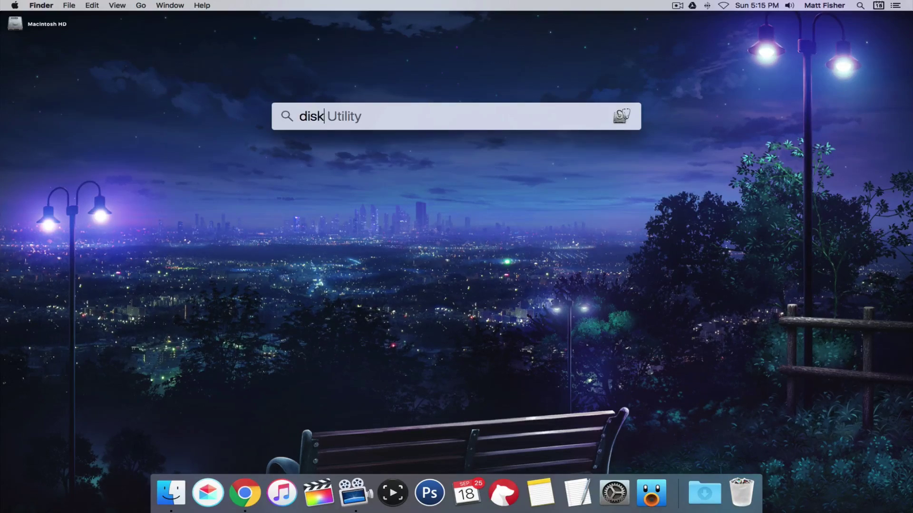
key("Return")
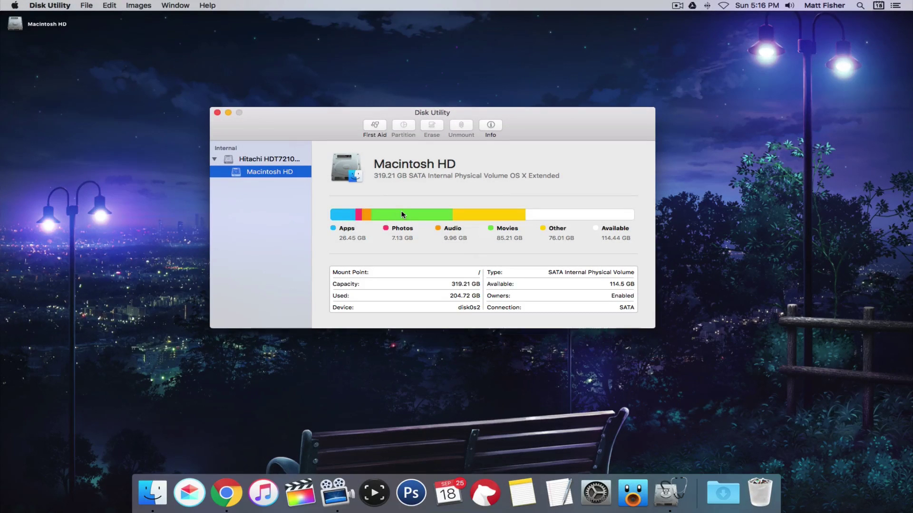
left_click(218, 113)
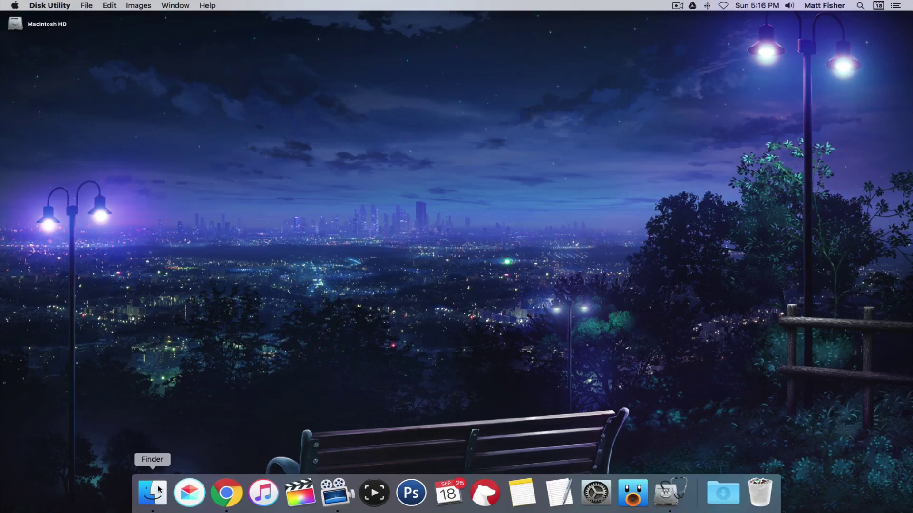
- Launch AppCleaner from the Applications folder and place the two windows side by side
left_click(164, 480)
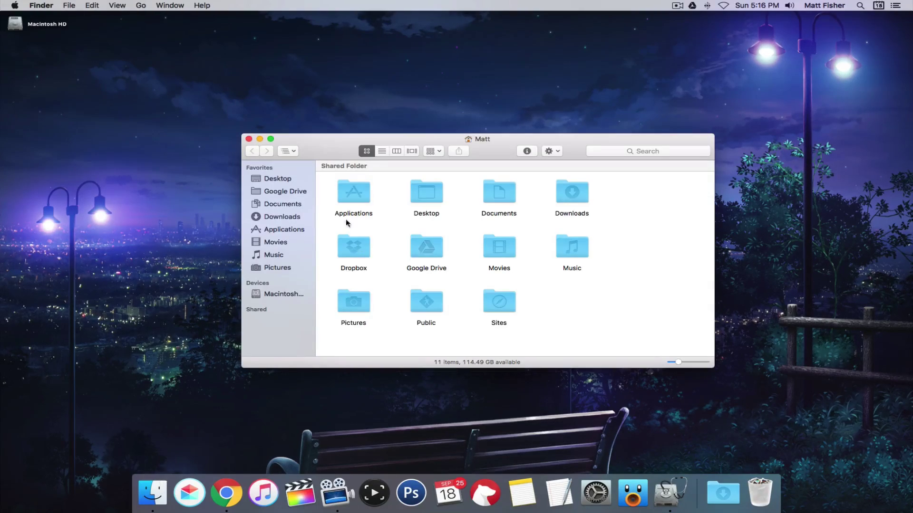
left_click(295, 232)
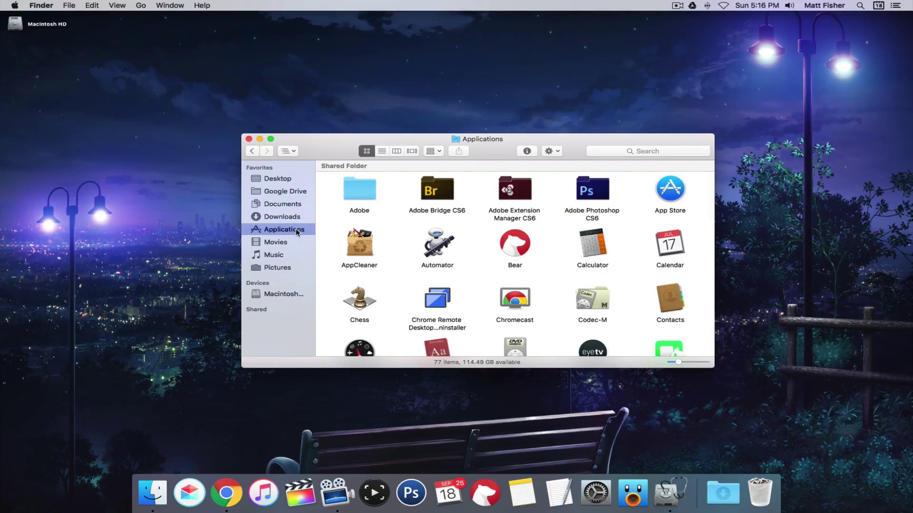
left_click_drag(331, 150, 143, 141)
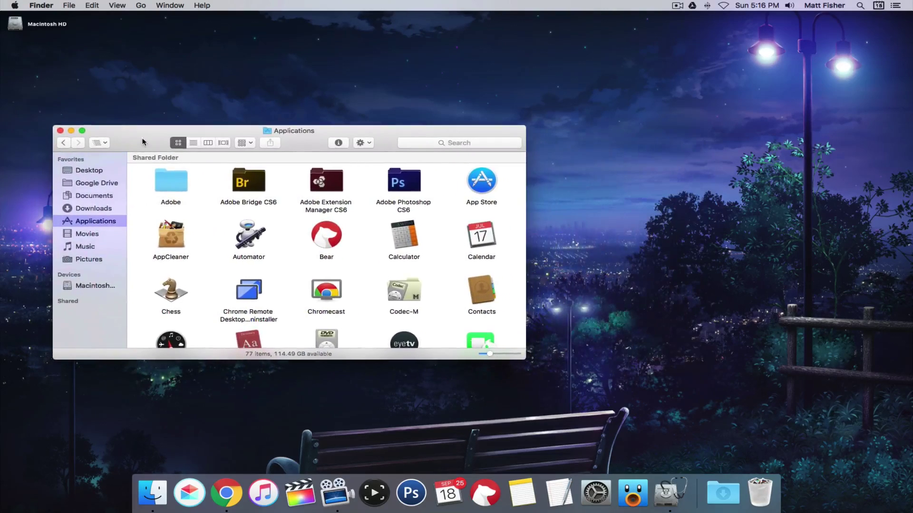
left_click(171, 240)
double_click(170, 238)
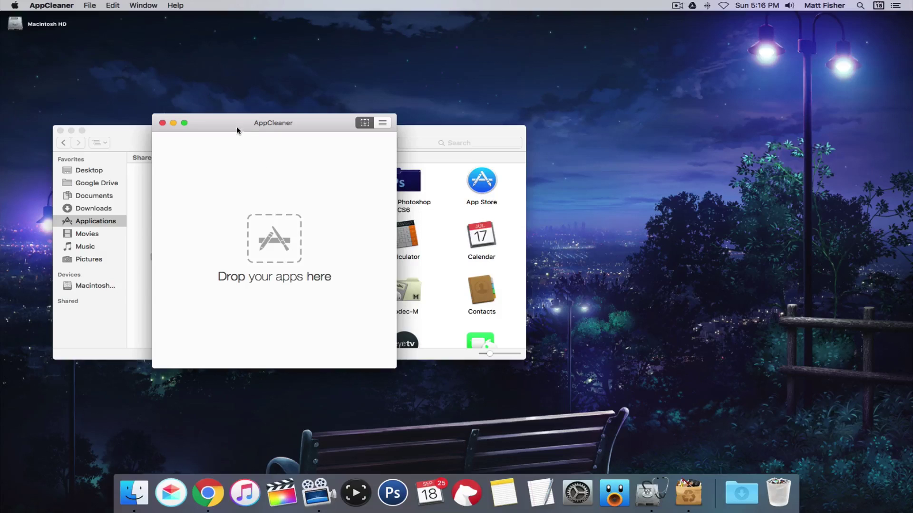
left_click_drag(240, 127, 672, 129)
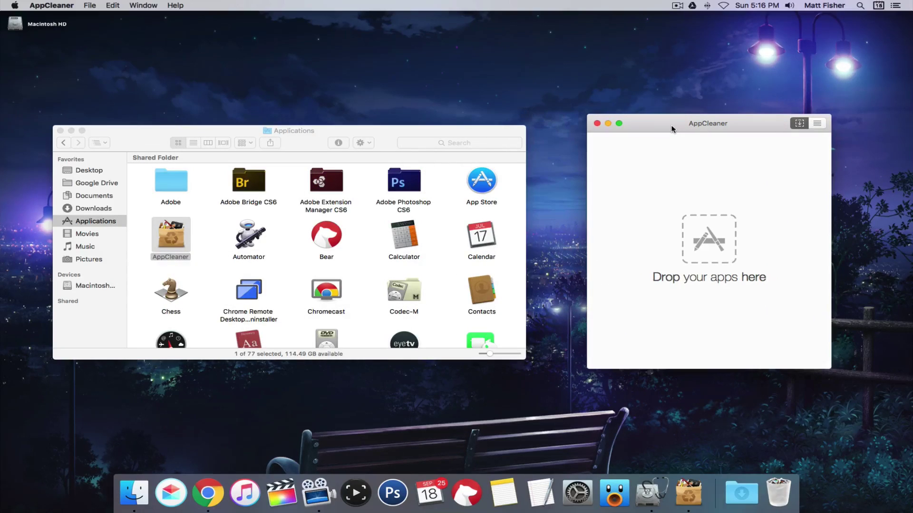
- Drag USB Lock onto AppCleaner to find its 4 related files totalling 1 MB
scroll(409, 287, "down", 5)
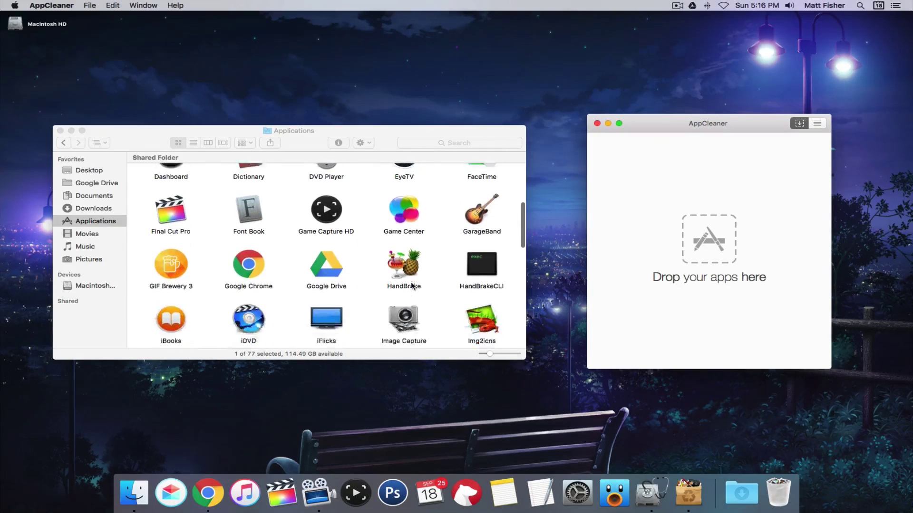
scroll(411, 285, "down", 10)
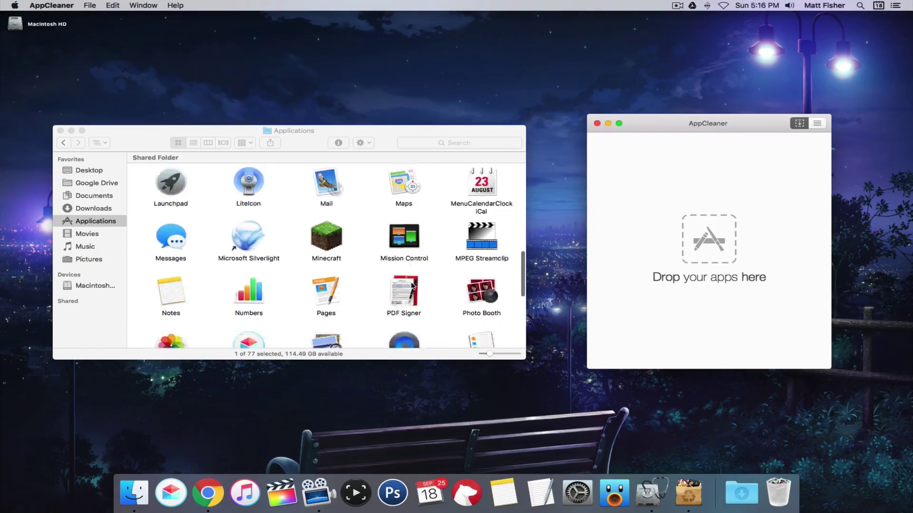
scroll(411, 285, "down", 10)
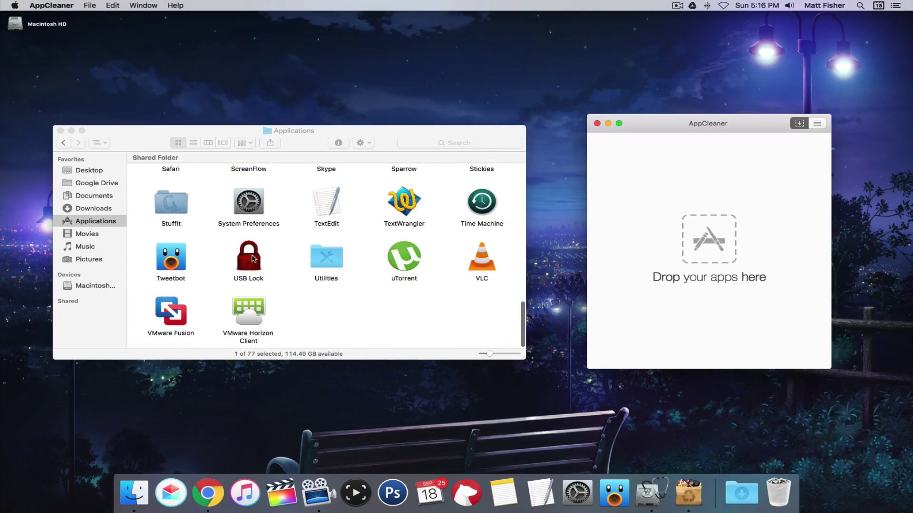
left_click_drag(253, 258, 692, 247)
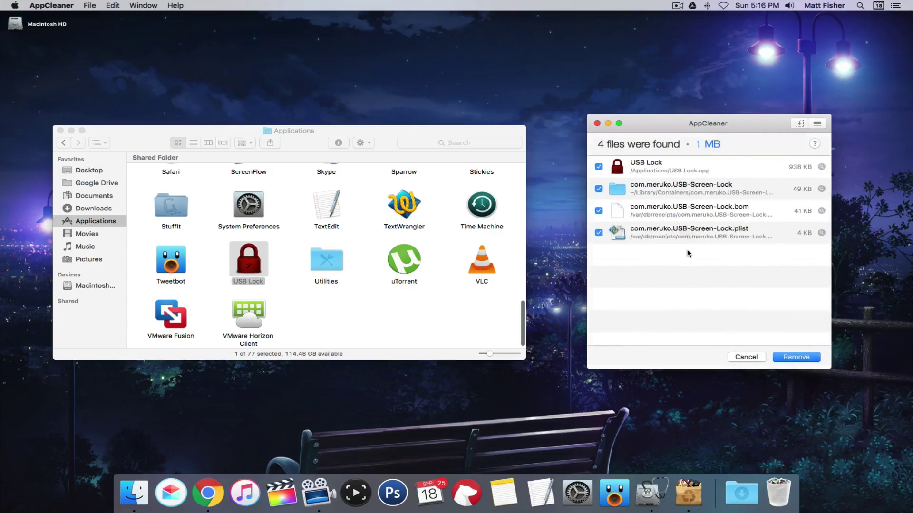
- Remove USB Lock and its found files, authorizing with the account password
left_click(798, 357)
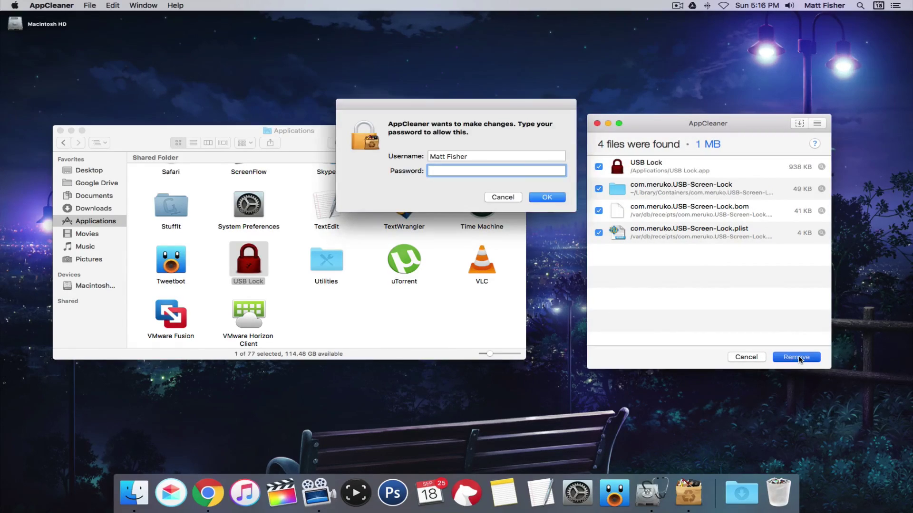
key("Return")
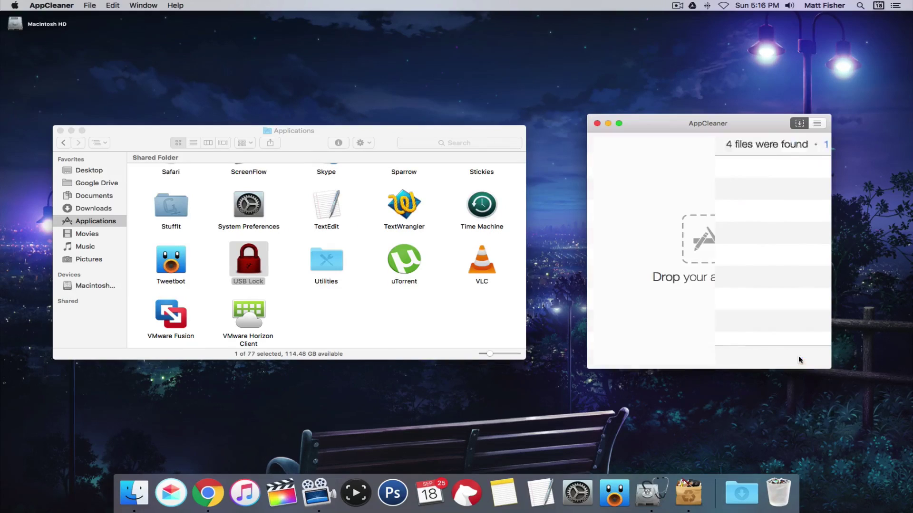
scroll(451, 281, "up", 5)
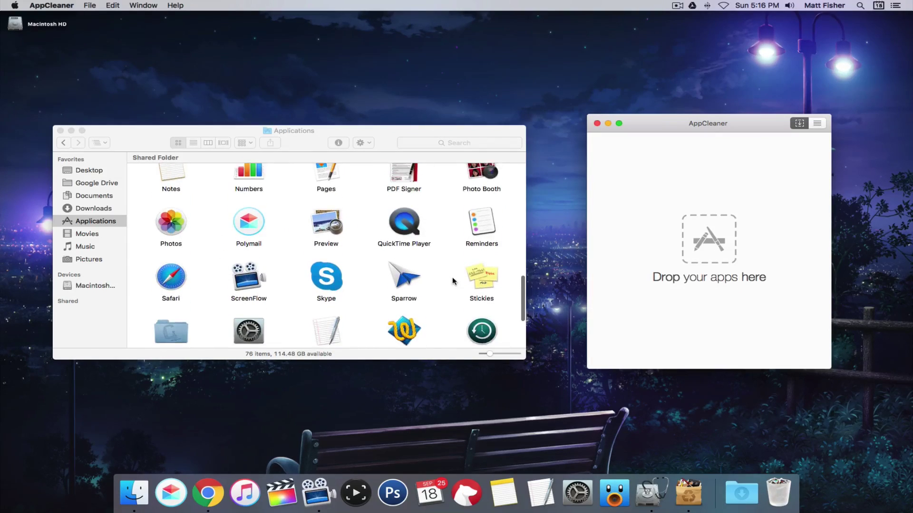
scroll(453, 281, "up", 5)
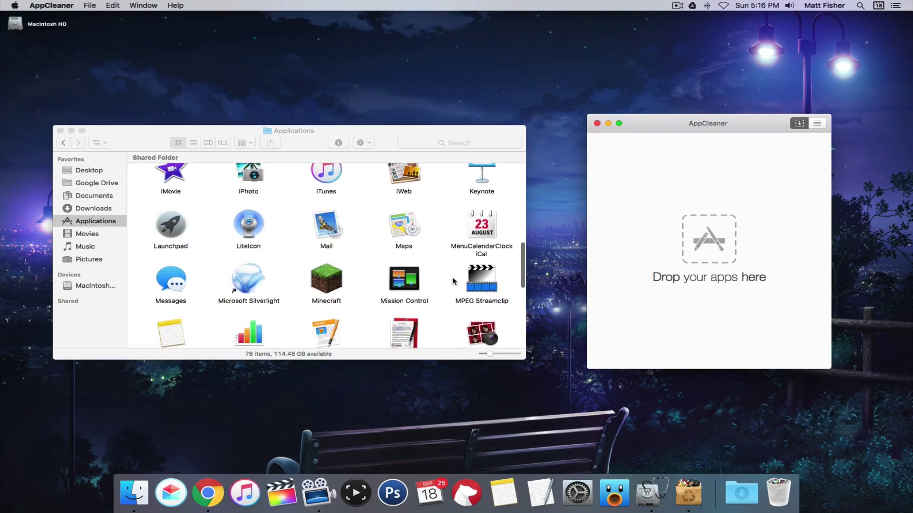
scroll(451, 281, "up", 5)
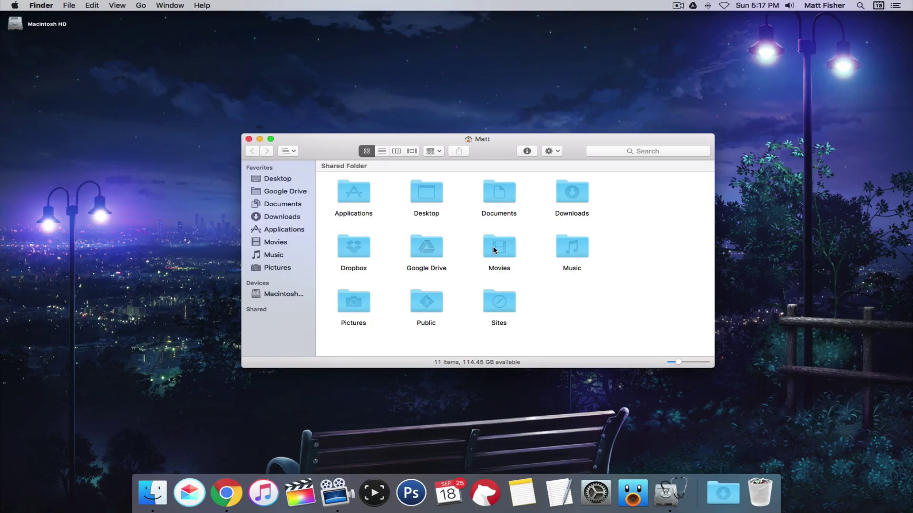
- Check the Movies folder's size and browse into its inner Movies subfolder
left_click(492, 247)
key("super+i")
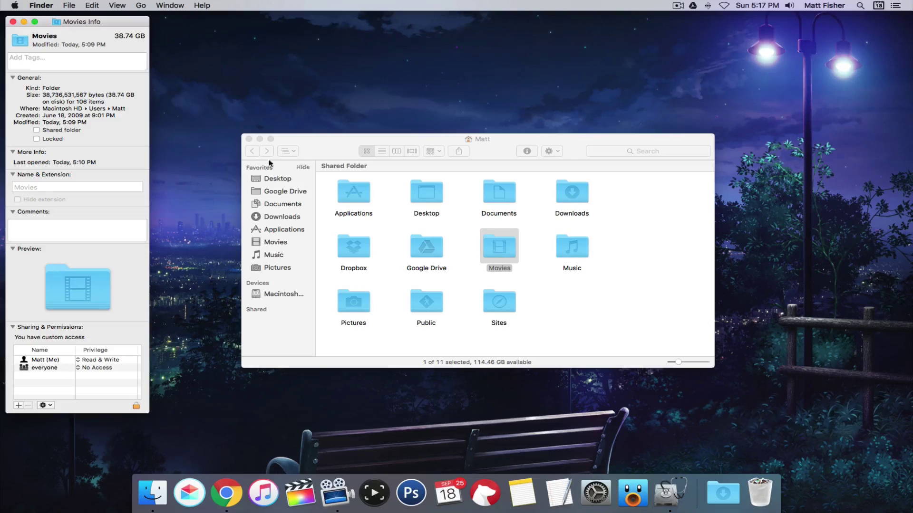
left_click(13, 22)
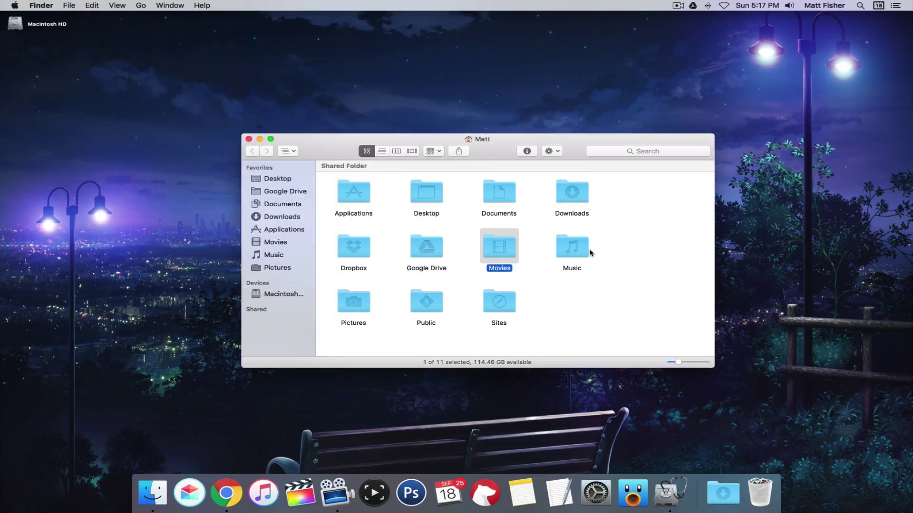
double_click(503, 244)
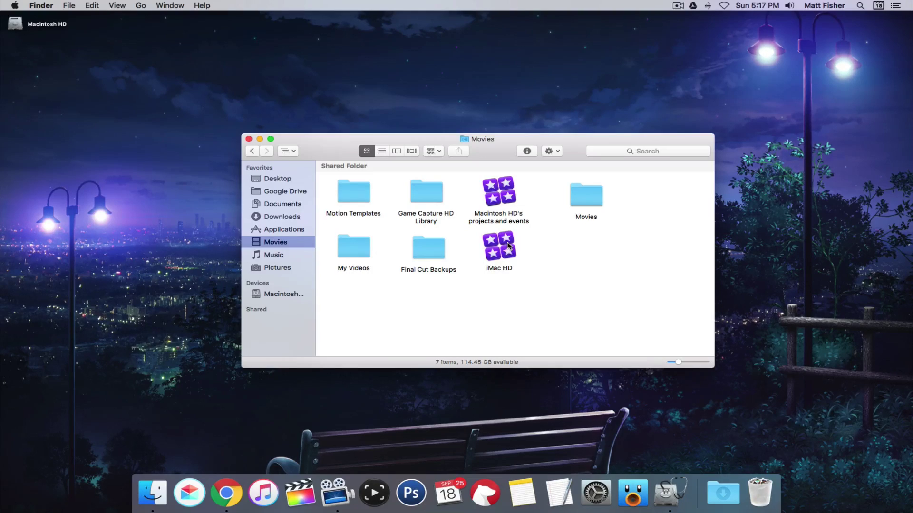
double_click(592, 195)
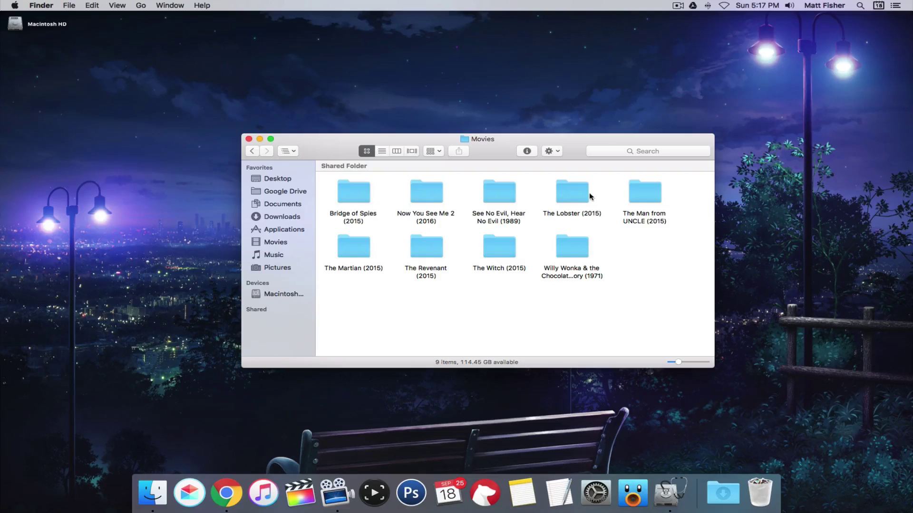
- Confirm the iMac HD library in Movies takes 25.04 GB, then switch to Pictures
left_click(252, 151)
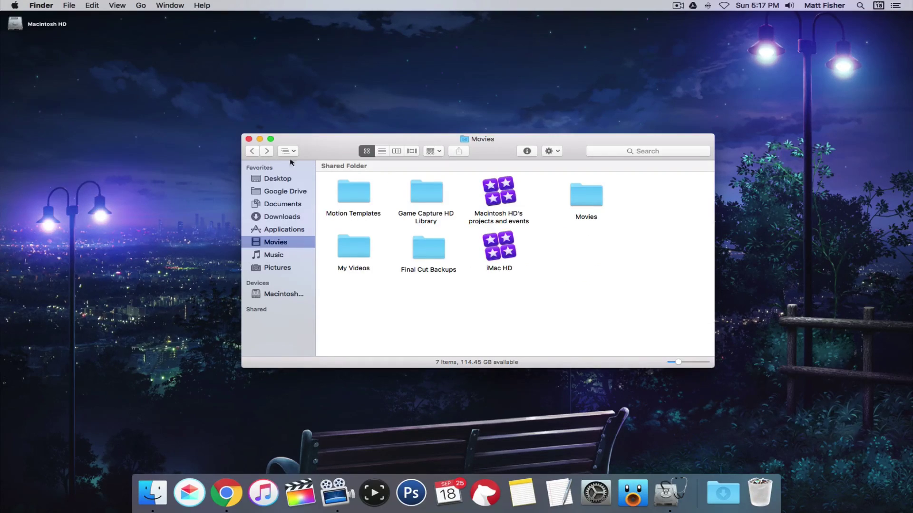
left_click(512, 253)
key("super+i")
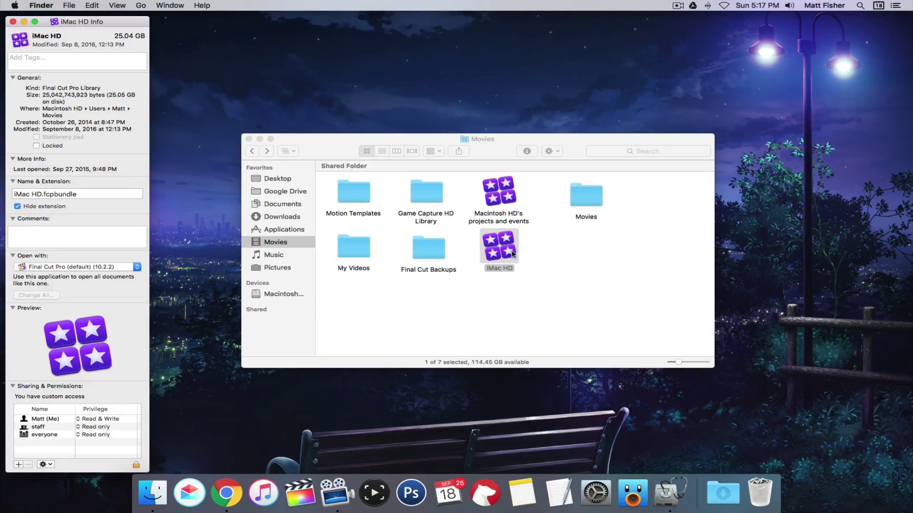
left_click(13, 22)
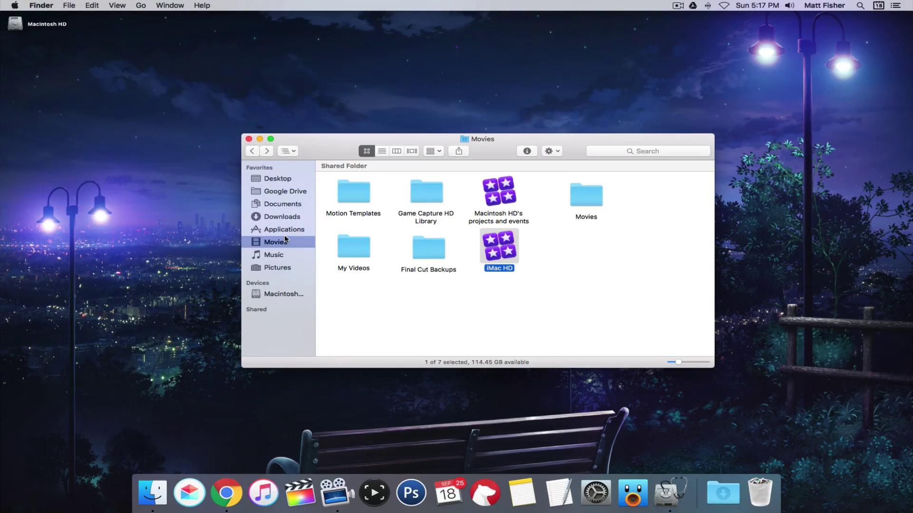
left_click(274, 269)
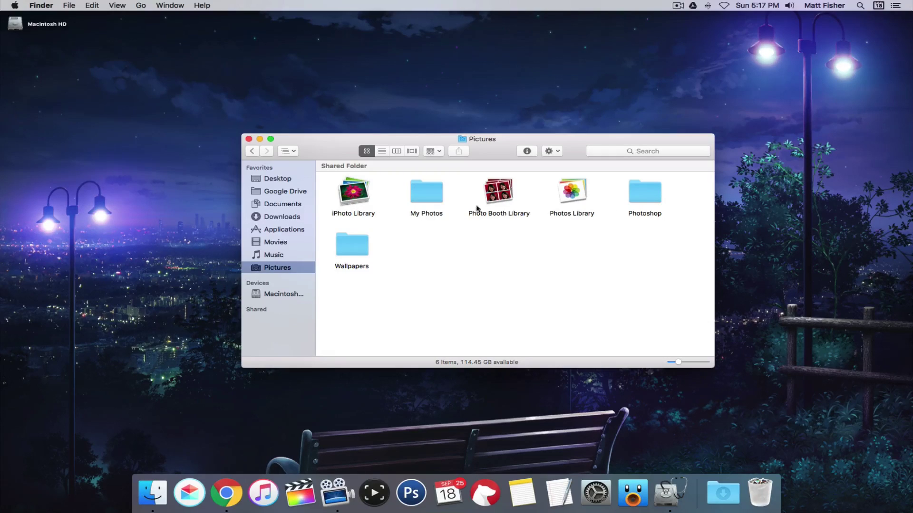
left_click(356, 197)
key("super+i")
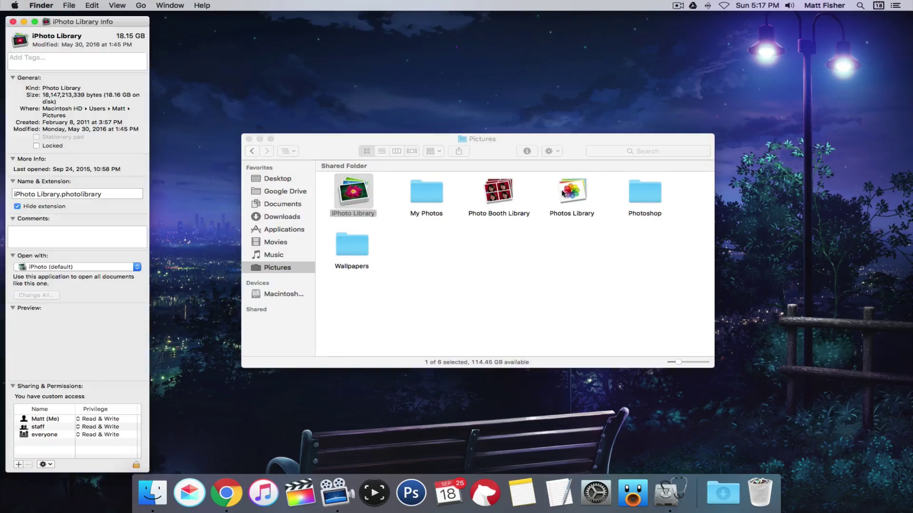
left_click(571, 191)
key("super+i")
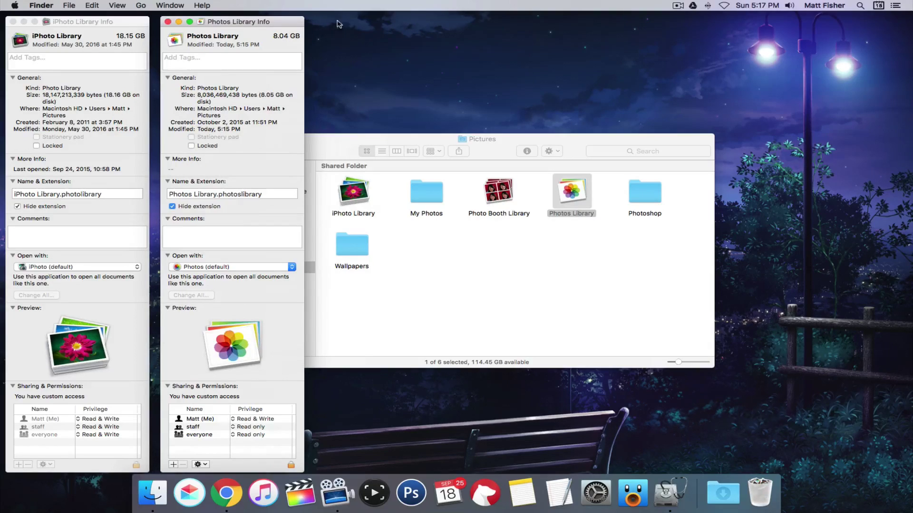
left_click(167, 21)
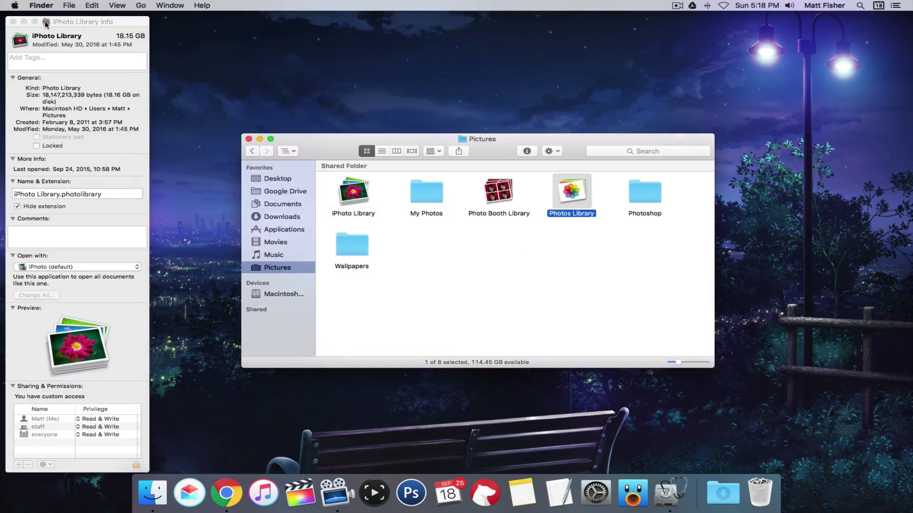
left_click(13, 21)
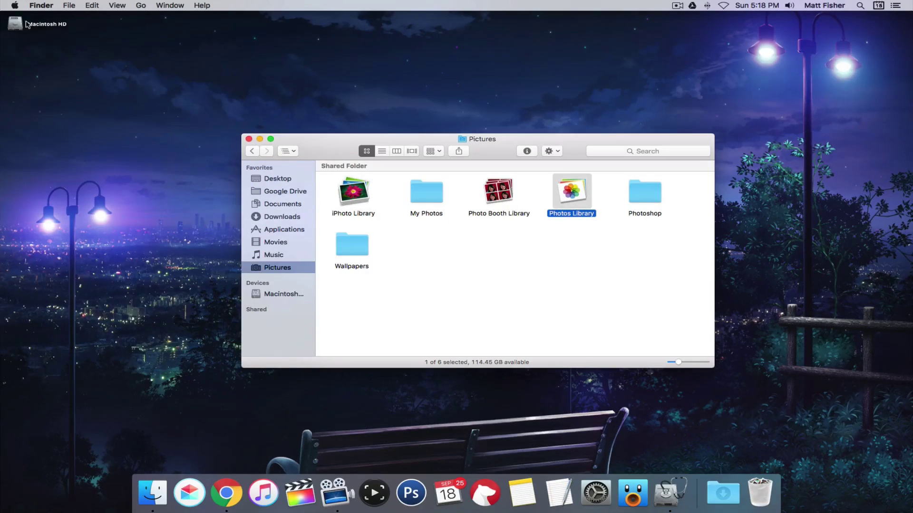
- Select all 14 items in the Downloads folder to send them to the Trash
left_click(296, 218)
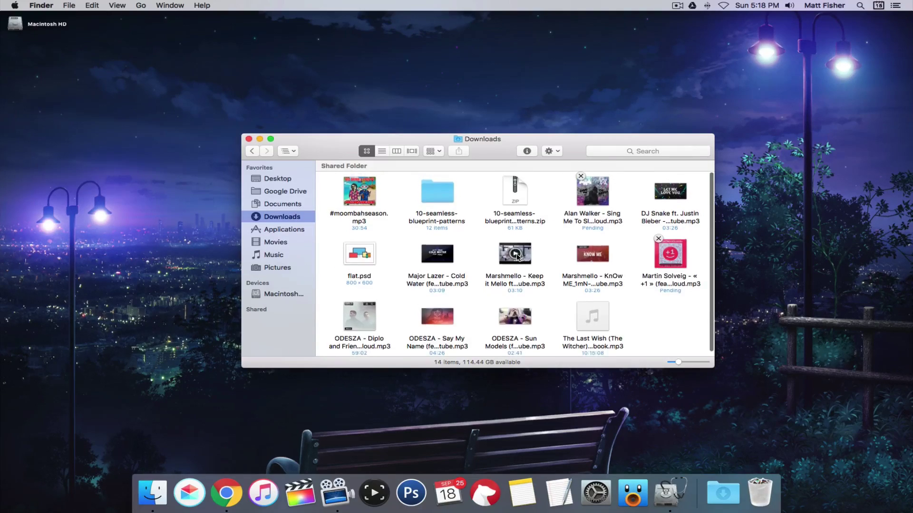
left_click_drag(698, 347, 757, 486)
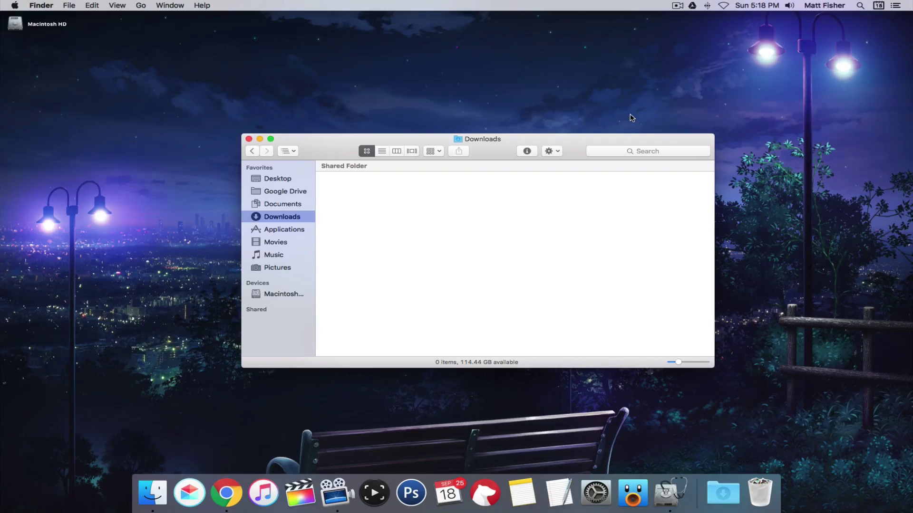
left_click(140, 5)
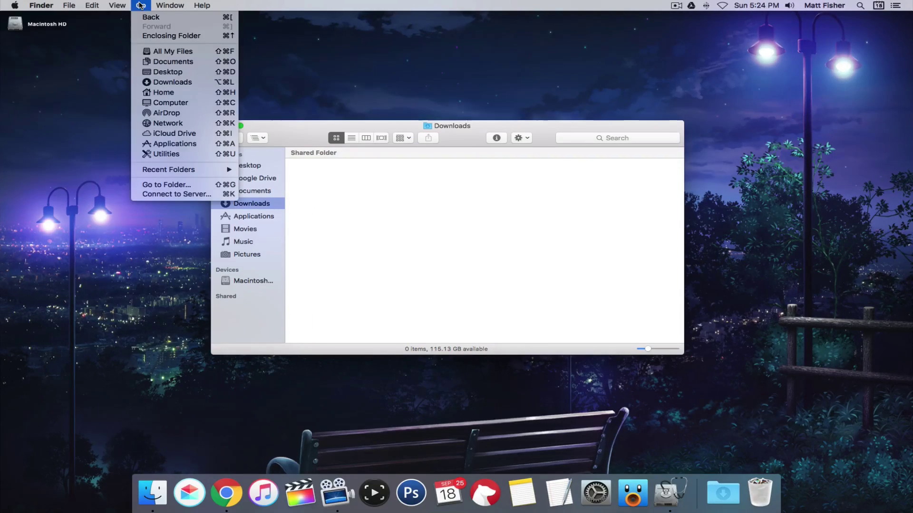
- Go to the user's ~/Library folder with Go to Folder
left_click(187, 184)
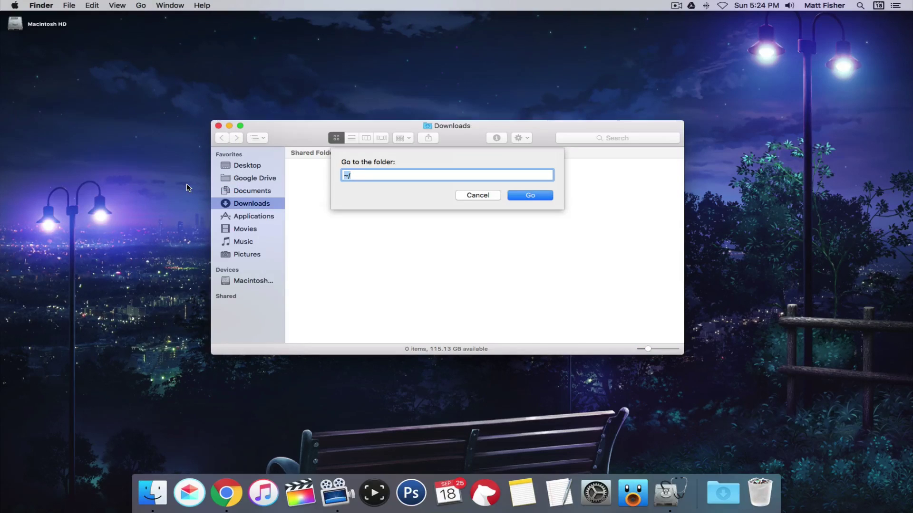
type("Library")
key("Return")
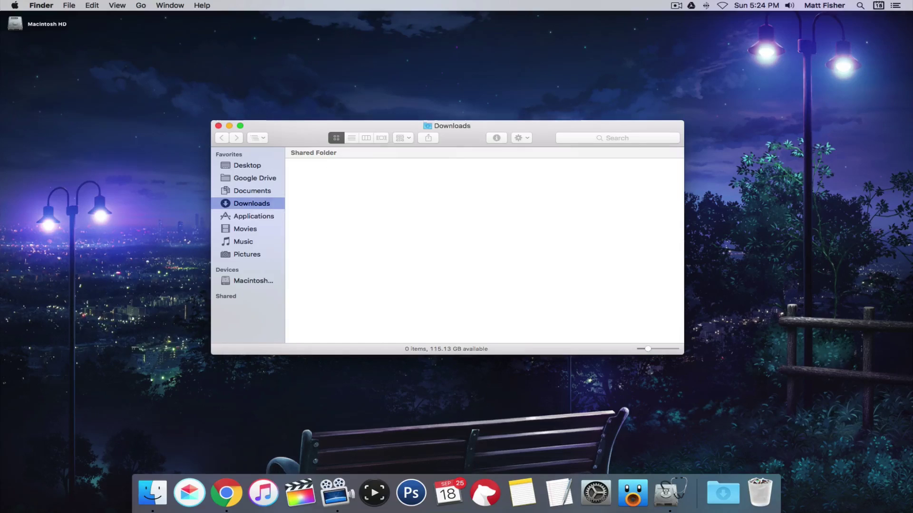
scroll(494, 267, "up", 2)
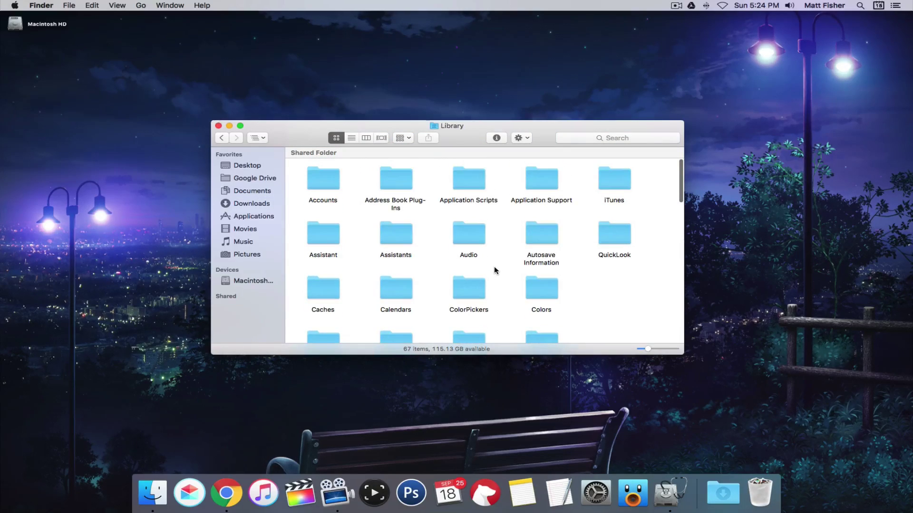
scroll(494, 267, "down", 10)
scroll(495, 270, "up", 10)
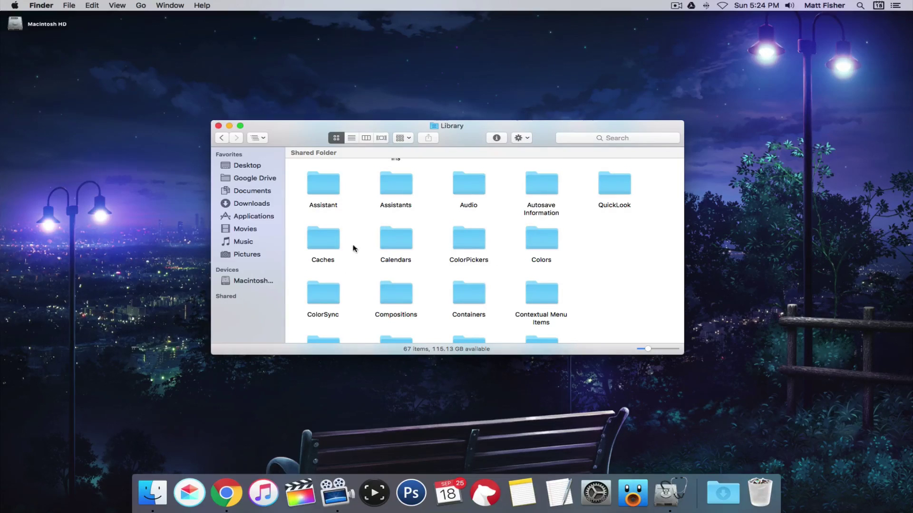
- Check that the Library's Caches folder uses 1.08 GB
double_click(324, 237)
scroll(324, 236, "up", 10)
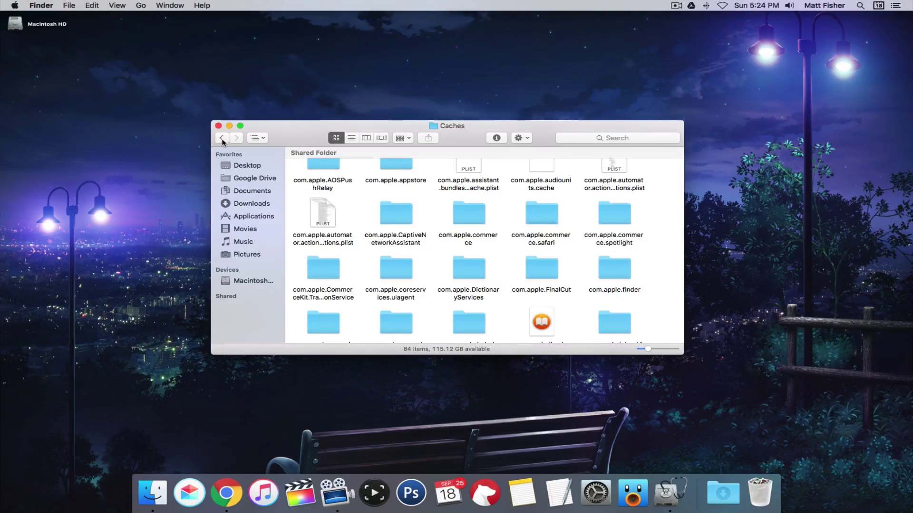
left_click(221, 137)
left_click(327, 238)
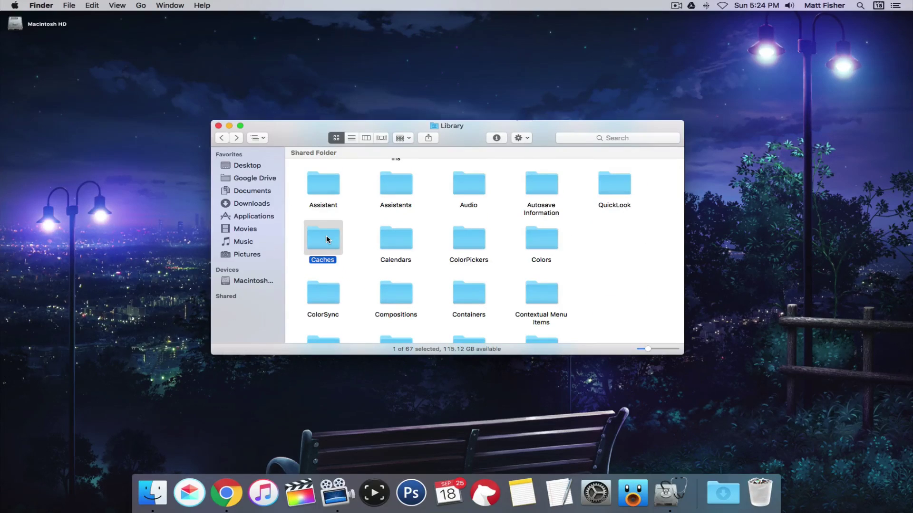
key("super+i")
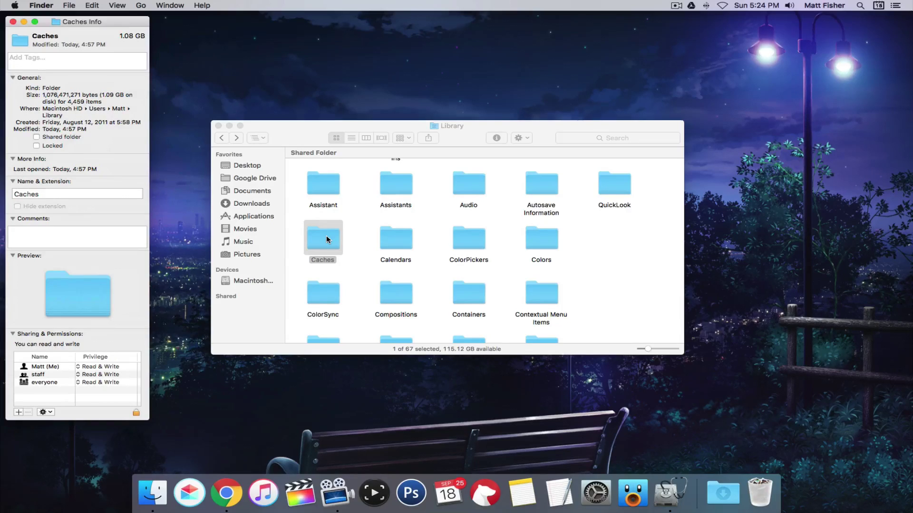
left_click(12, 22)
- Browse Application Support > MobileSync > Backup to view the device backups
scroll(376, 222, "up", 2)
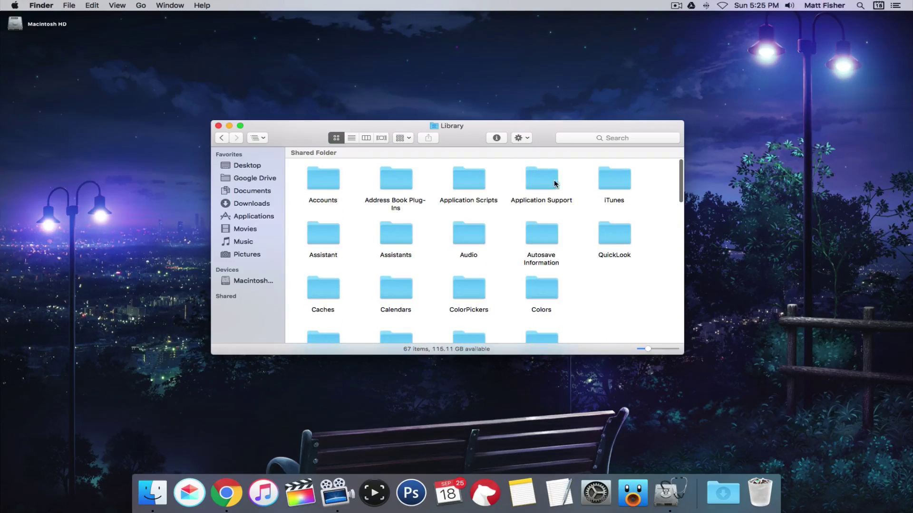
double_click(551, 184)
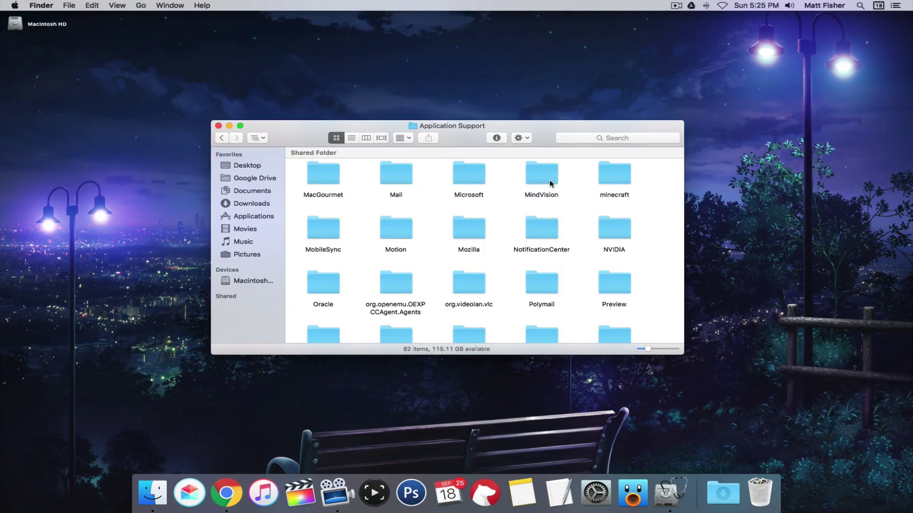
scroll(550, 183, "up", 2)
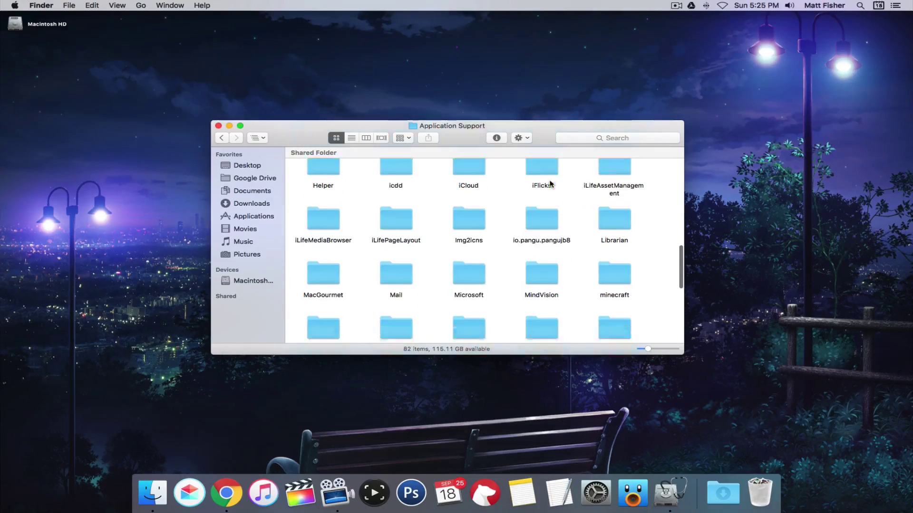
double_click(326, 269)
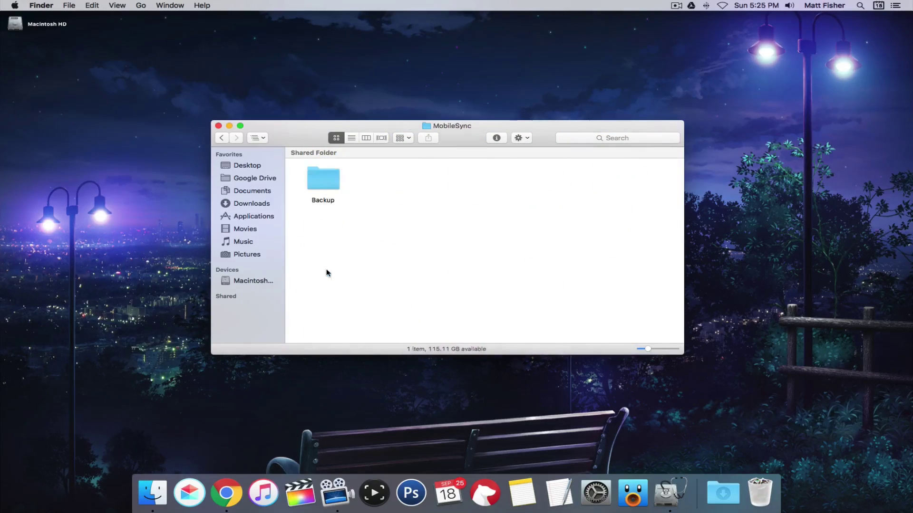
double_click(323, 181)
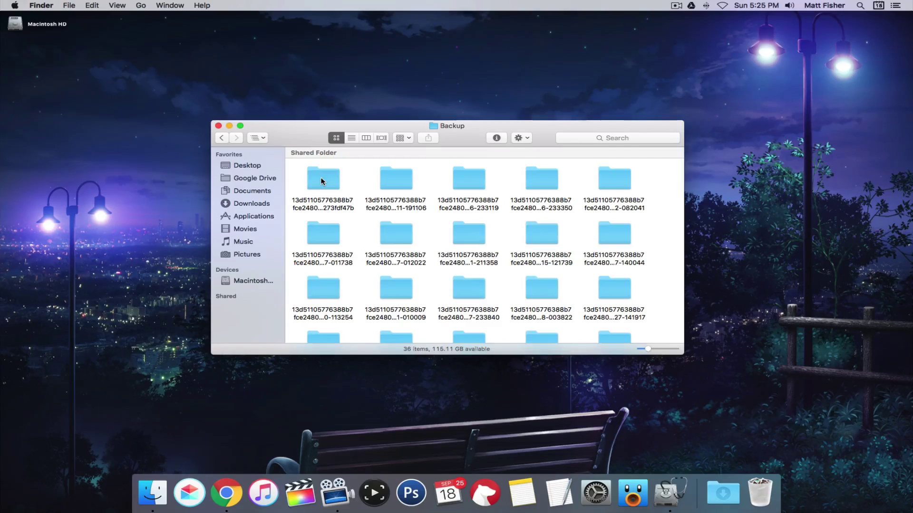
scroll(323, 181, "down", 2)
scroll(322, 180, "down", 4)
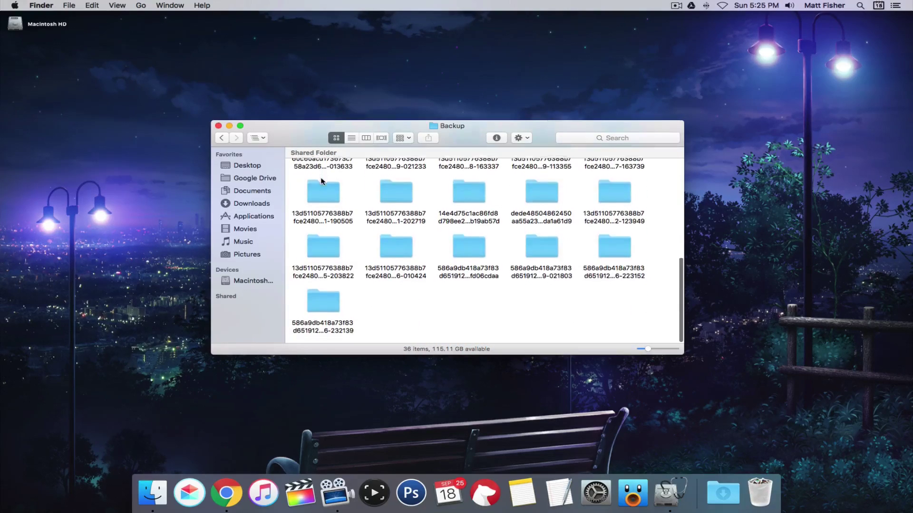
scroll(321, 180, "up", 5)
- Confirm the MobileSync Backup folder takes 34.74 GB
key("super+Up")
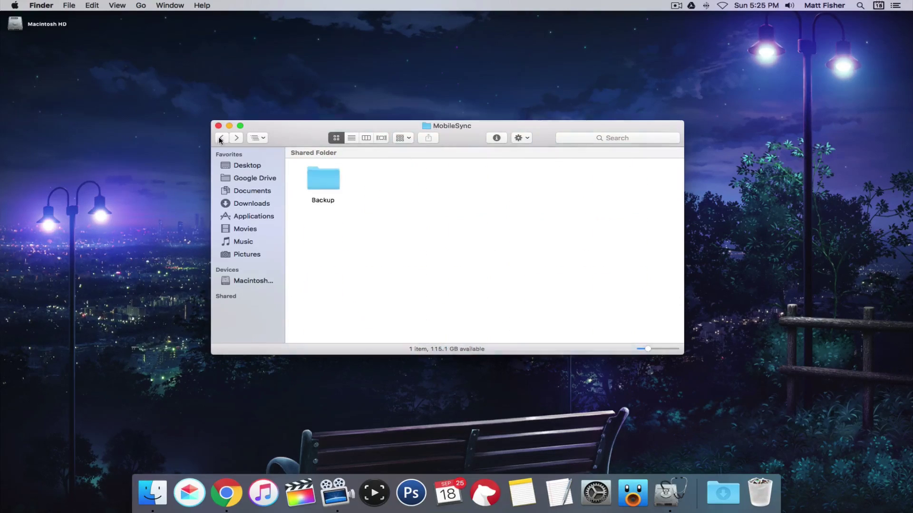
left_click(316, 178)
key("super+i")
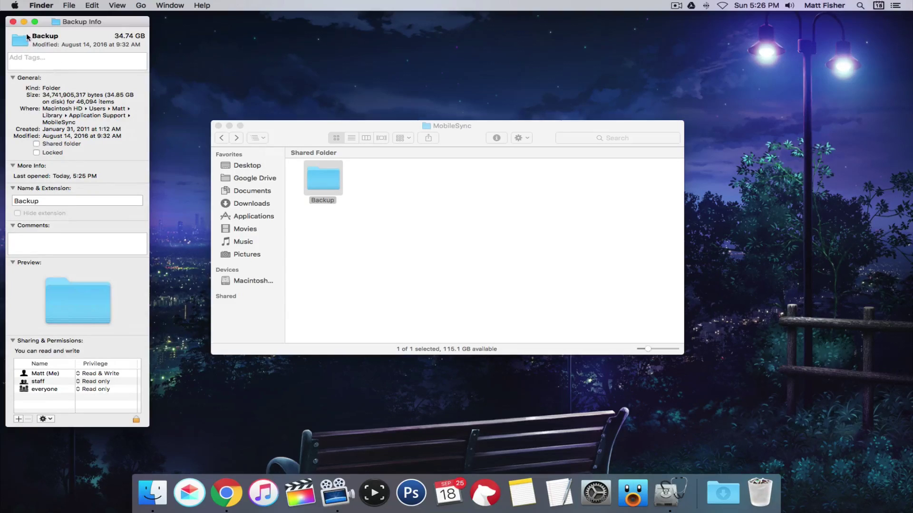
left_click(12, 21)
left_click(433, 252)
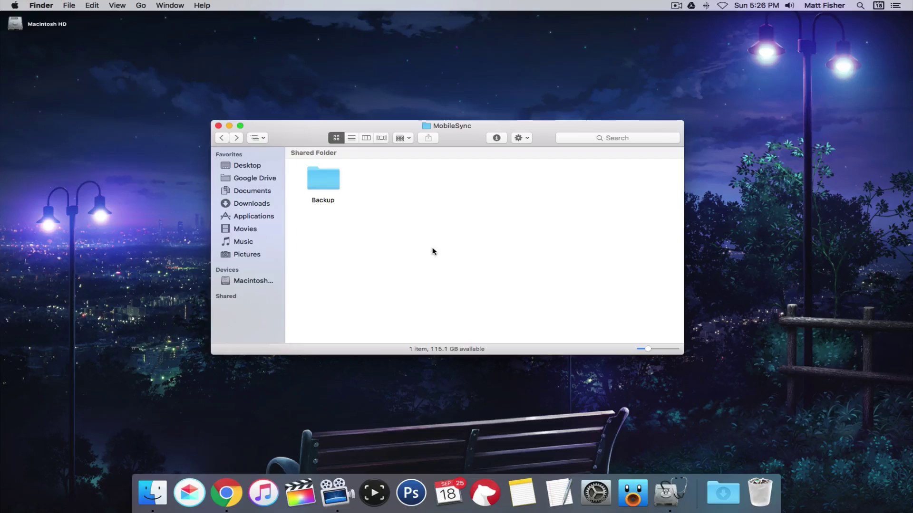
- Empty the Trash permanently, raising free space to 122.7 GB
right_click(759, 506)
left_click(765, 457)
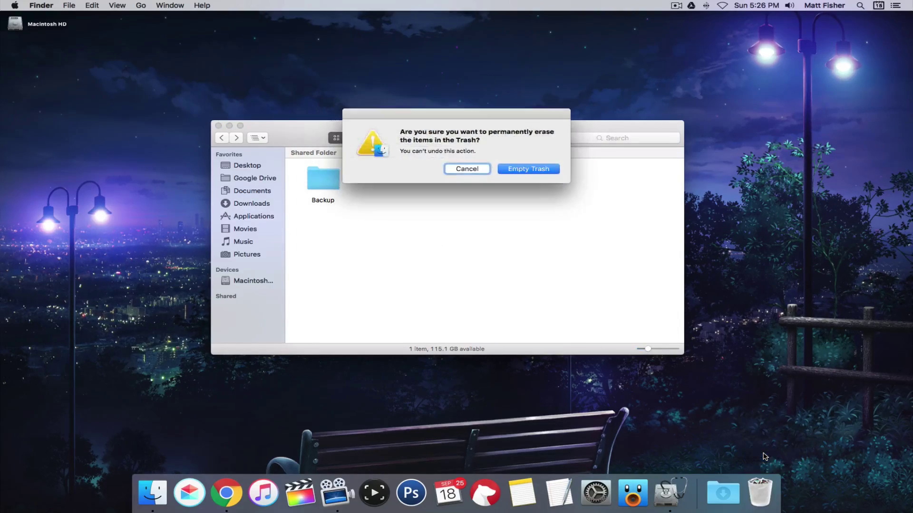
left_click(540, 168)
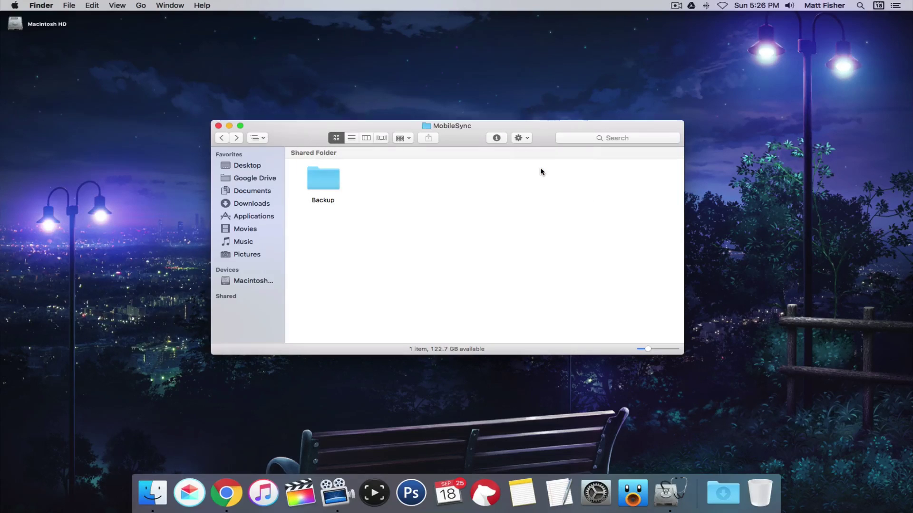